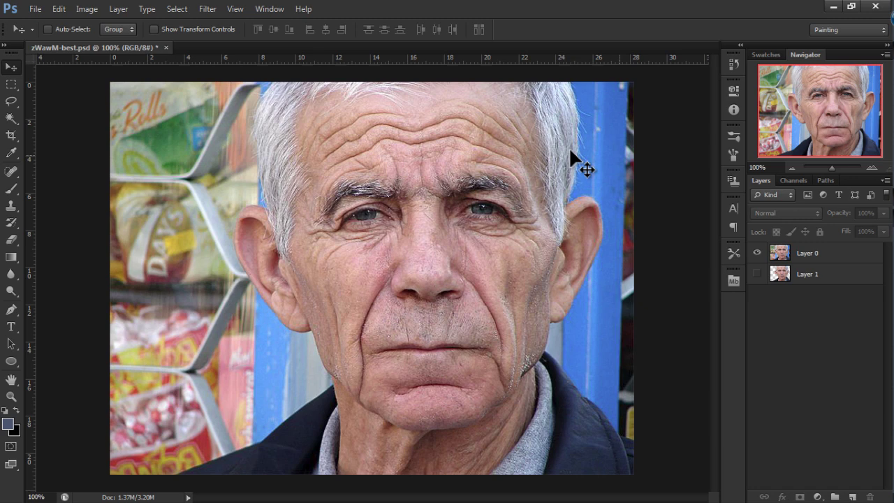
- Use the Eraser on Layer 1 to wipe out the background around the old man's head
click(10, 240)
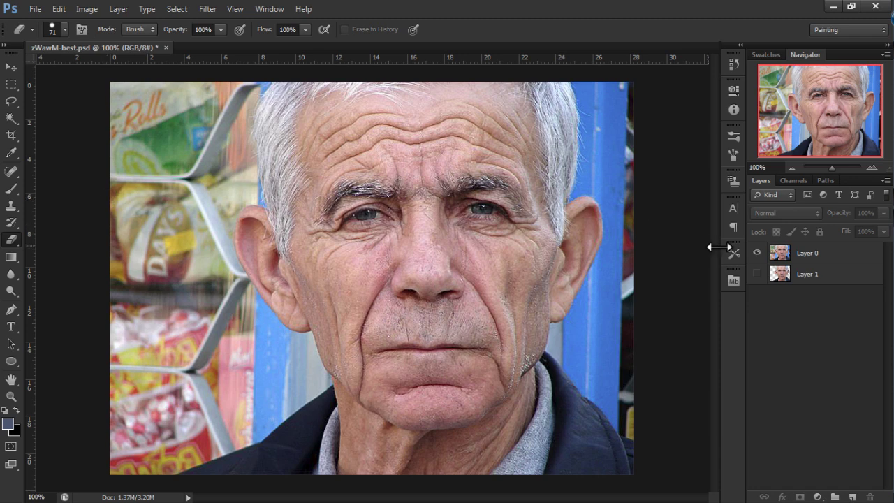
click(818, 257)
mouse_move(166, 144)
mouse_down()
mouse_move(121, 85)
mouse_move(145, 278)
mouse_move(172, 111)
mouse_move(143, 90)
mouse_move(125, 250)
mouse_move(120, 224)
mouse_move(113, 457)
mouse_move(269, 390)
mouse_up()
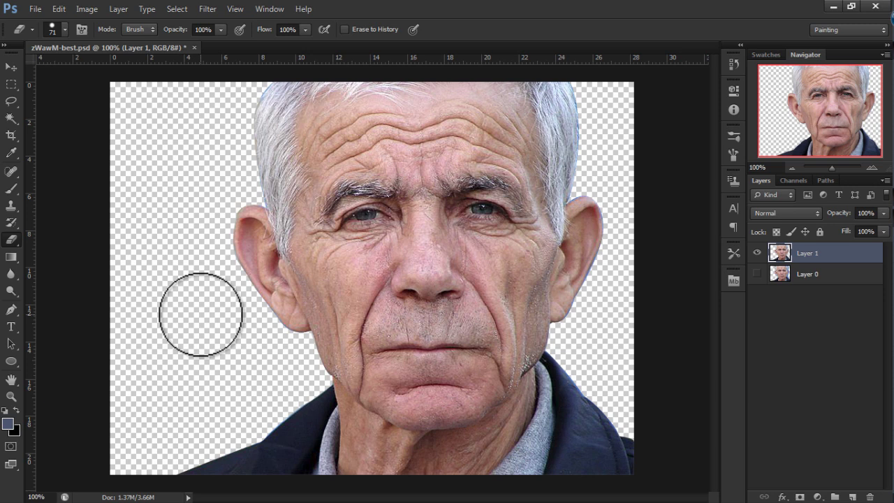
- Add a default Black & White adjustment layer above Layer 1
click(12, 65)
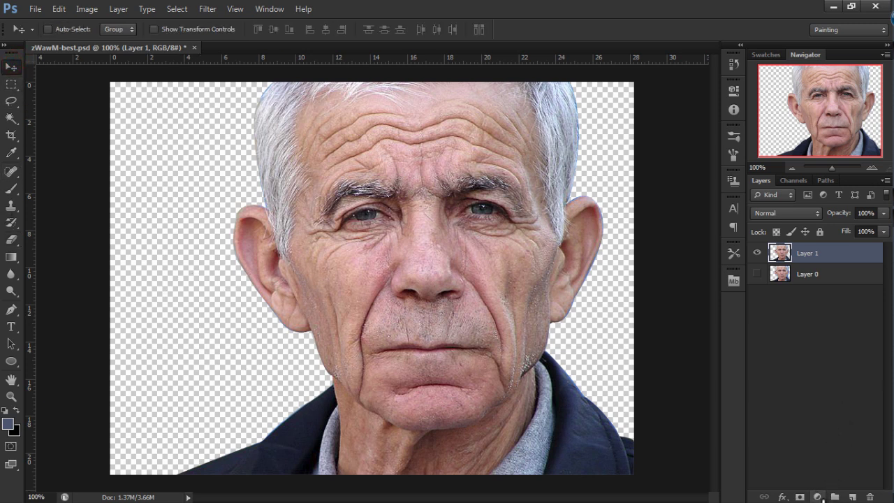
click(817, 497)
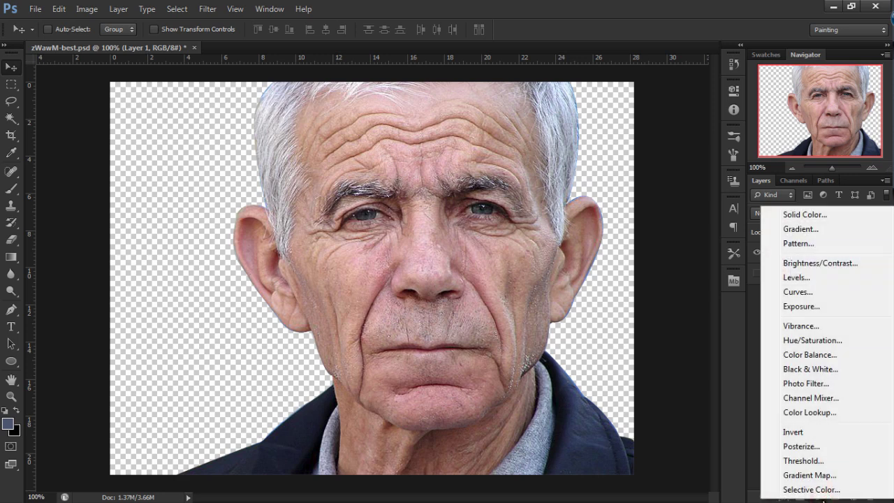
click(829, 369)
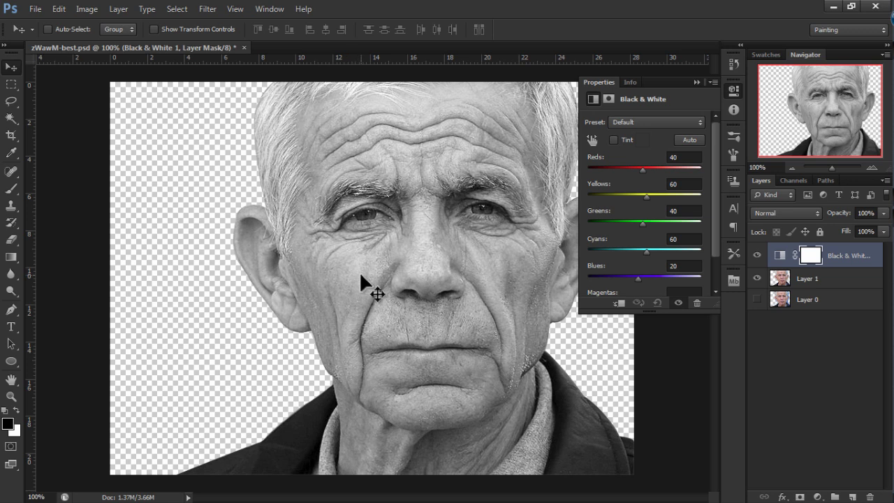
- Apply the High Contrast Blue Filter preset, then raise Reds to 116 and Yellows to 67
click(673, 121)
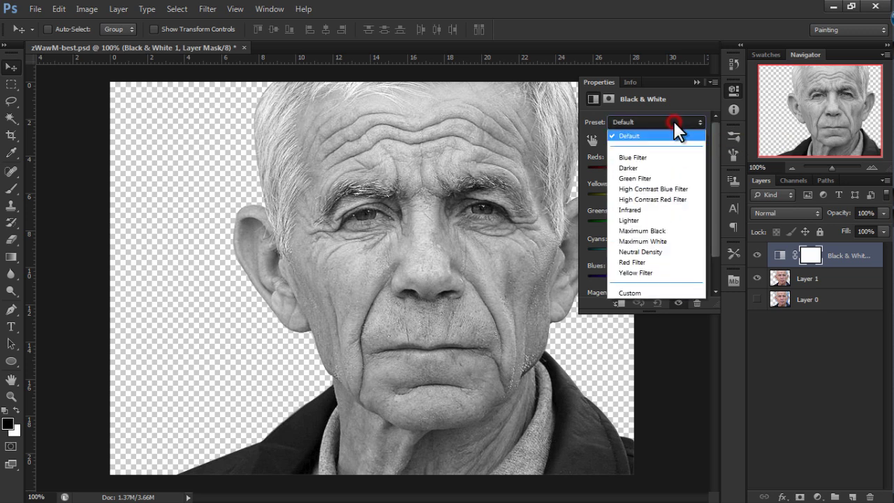
click(698, 198)
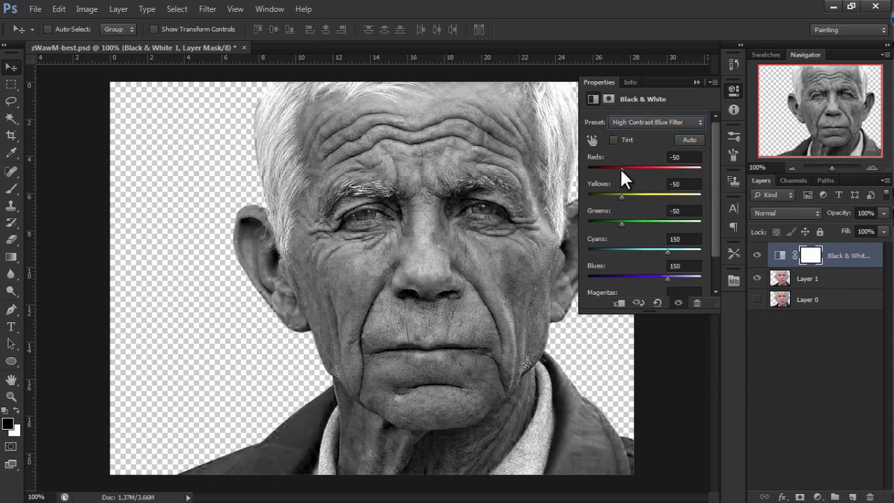
drag(620, 168, 653, 169)
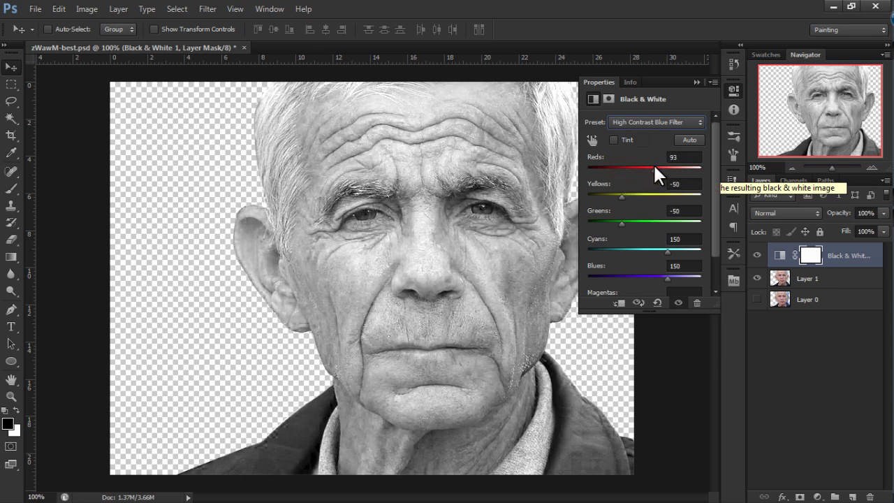
drag(621, 195, 658, 167)
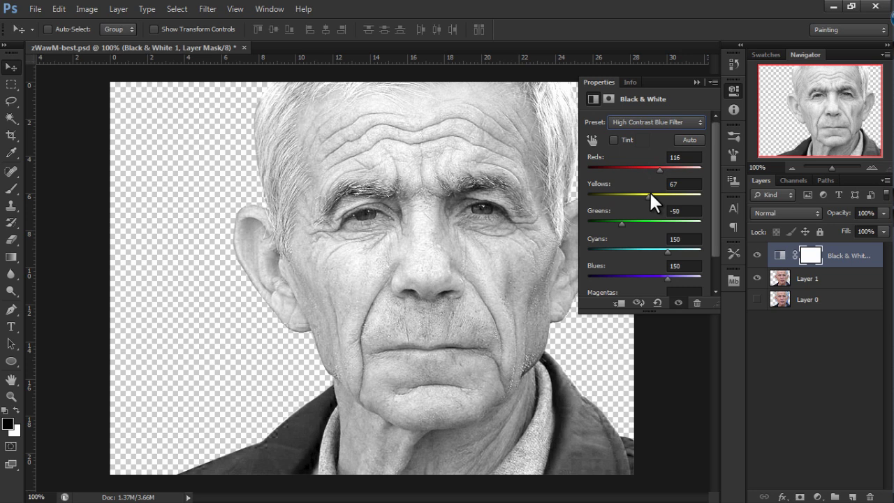
click(695, 83)
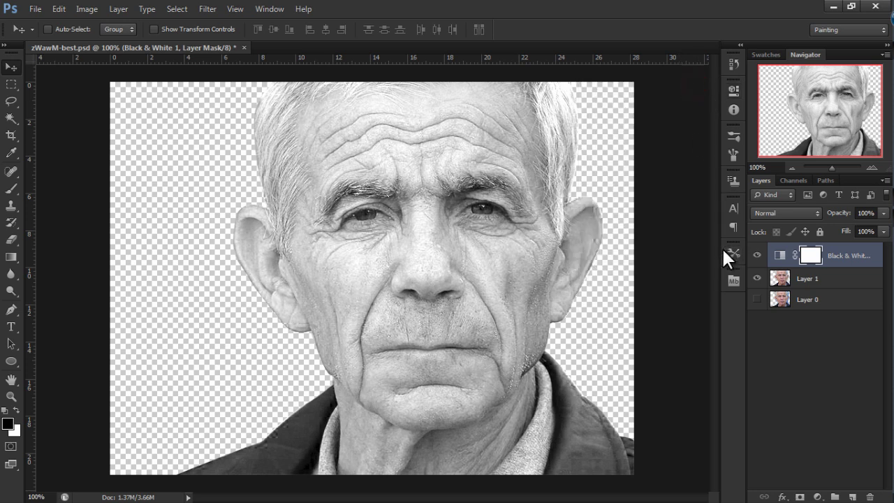
click(776, 341)
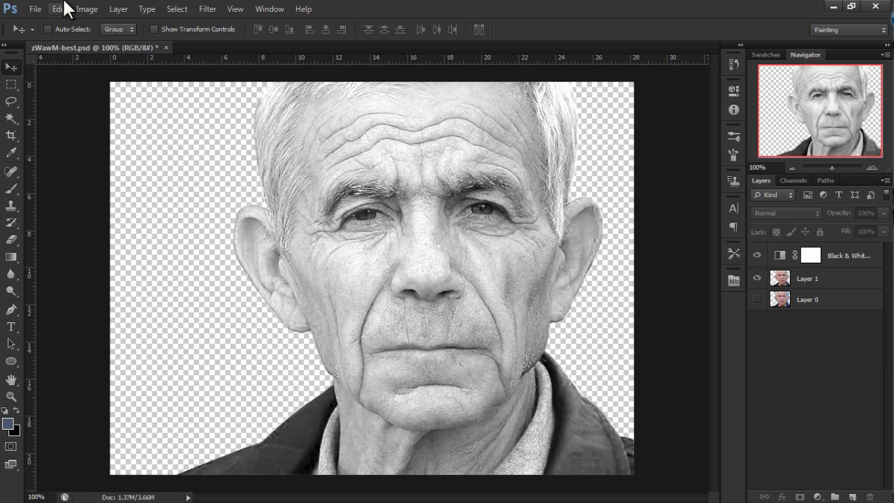
- Open the night city highway photo and place it as Layer 2 above the portrait
click(35, 9)
click(44, 34)
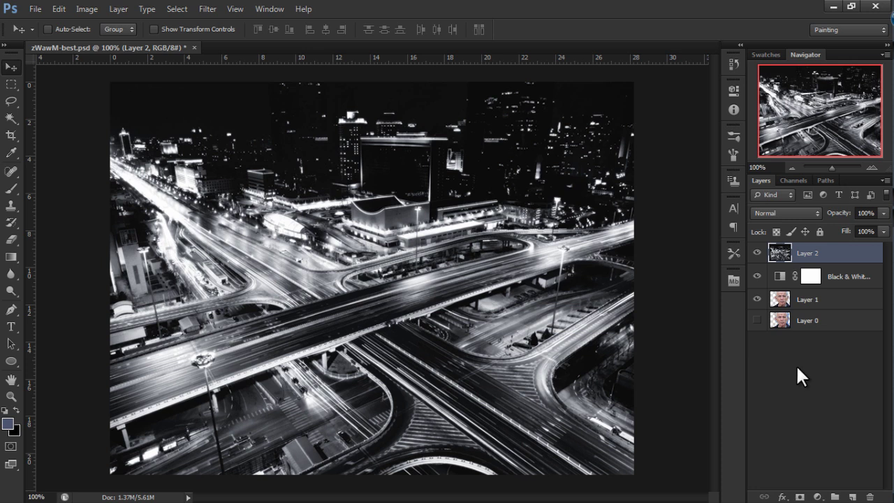
click(808, 301)
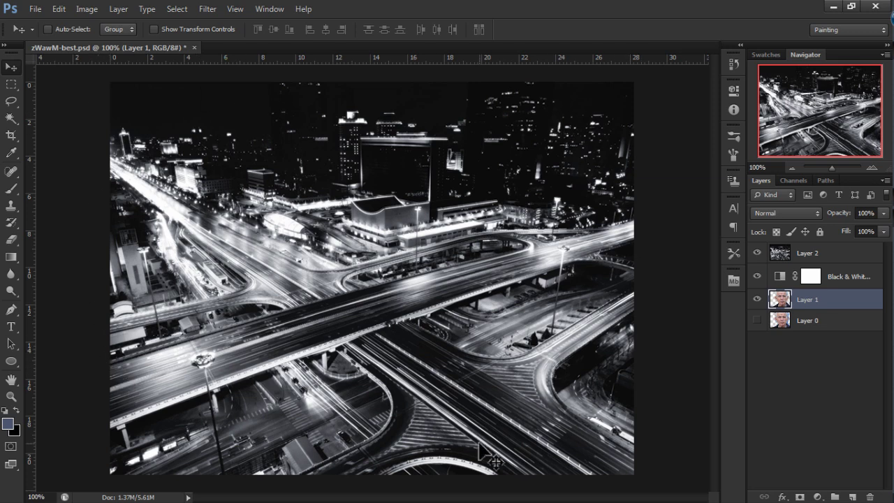
- Shift the portrait on Layer 1 about 1 cm left, with the city layer temporarily hidden
ctrl+click(782, 300)
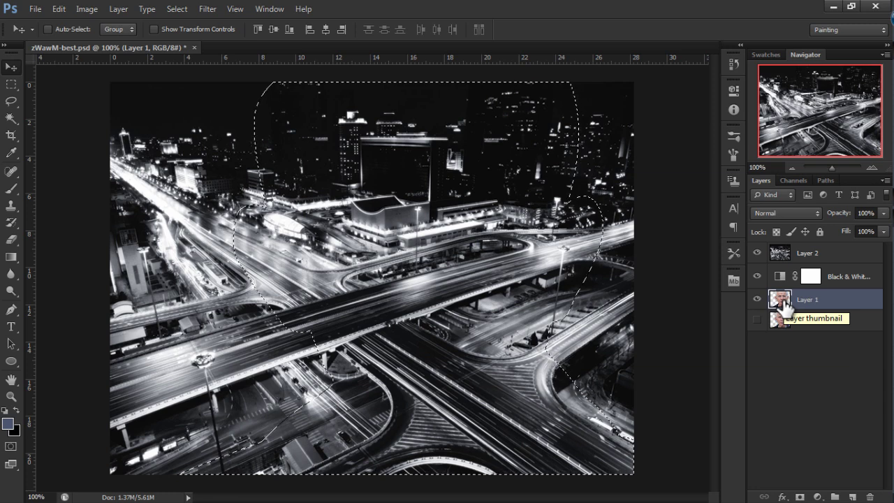
key(ctrl+d)
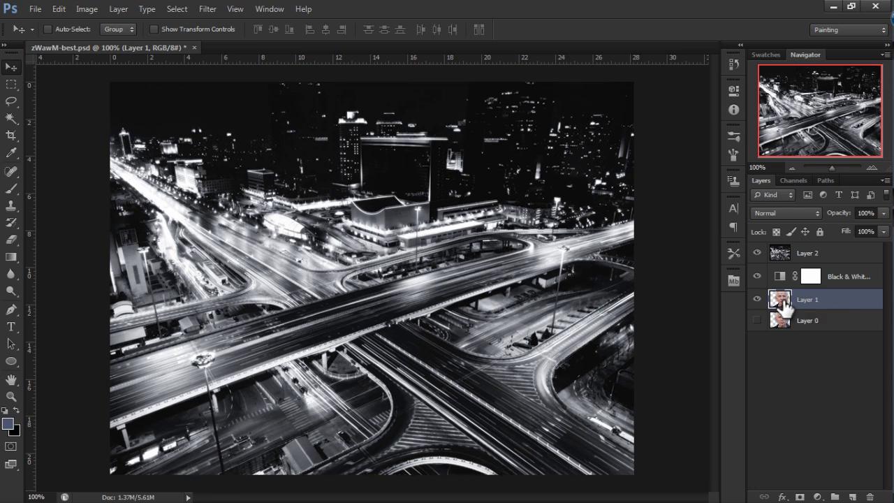
click(758, 253)
drag(517, 285, 442, 292)
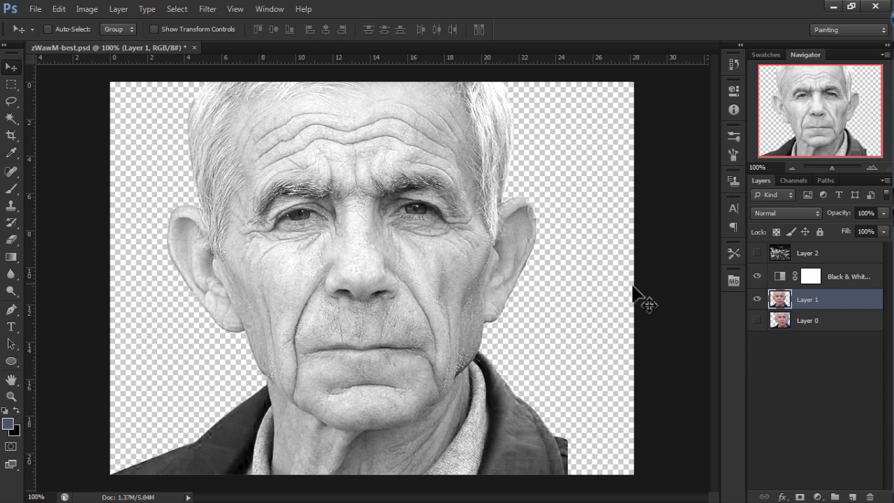
click(757, 253)
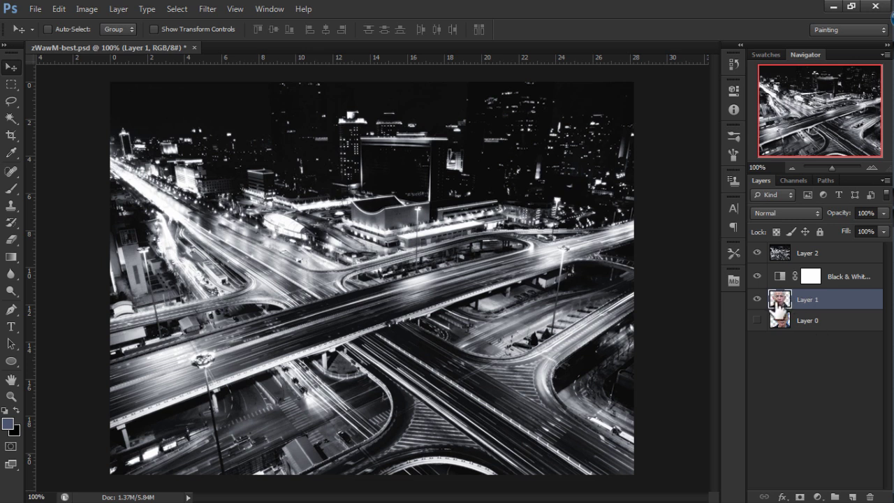
- Load Layer 1's outline as a selection and make the city layer active
drag(777, 314, 777, 305)
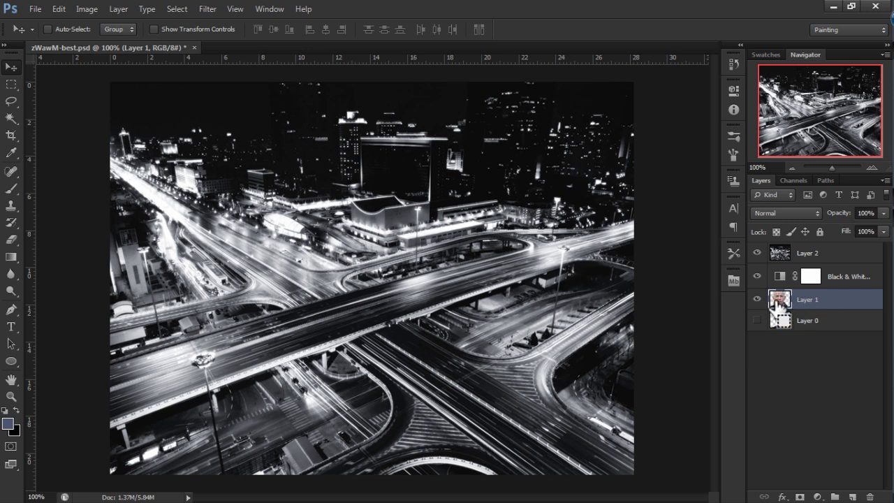
ctrl+click(778, 302)
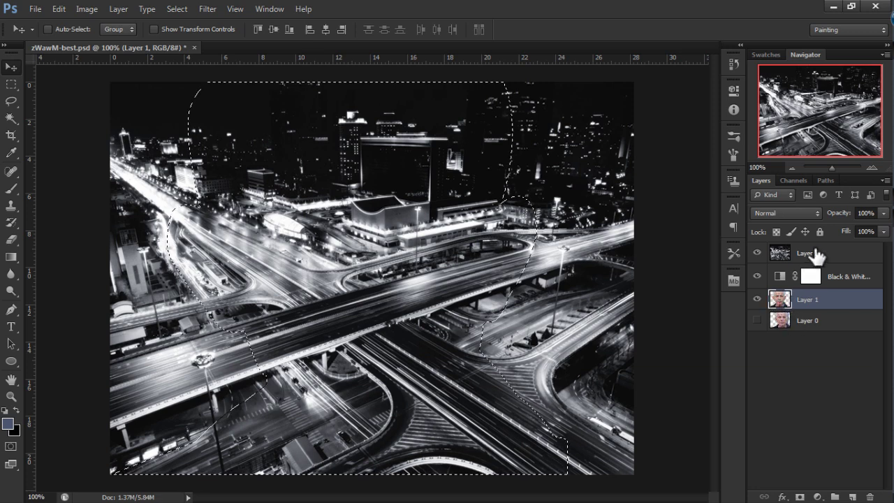
click(835, 257)
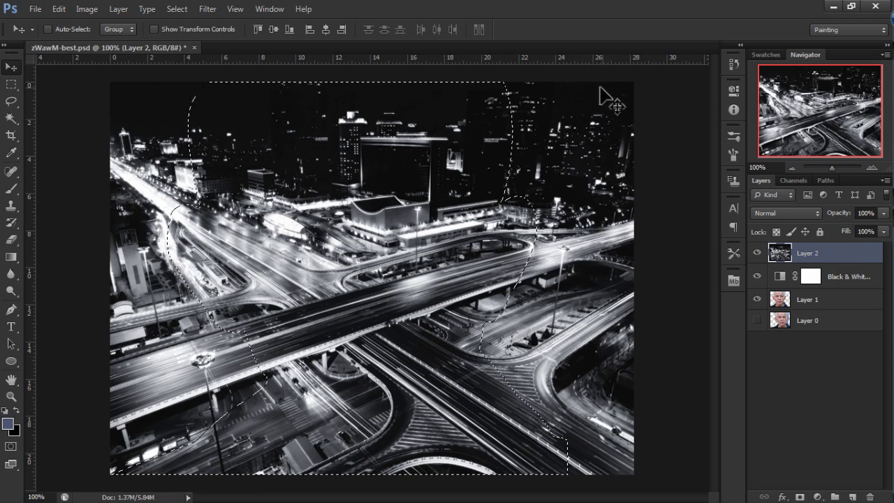
- Invert the head selection and delete the city photo outside the silhouette
click(177, 9)
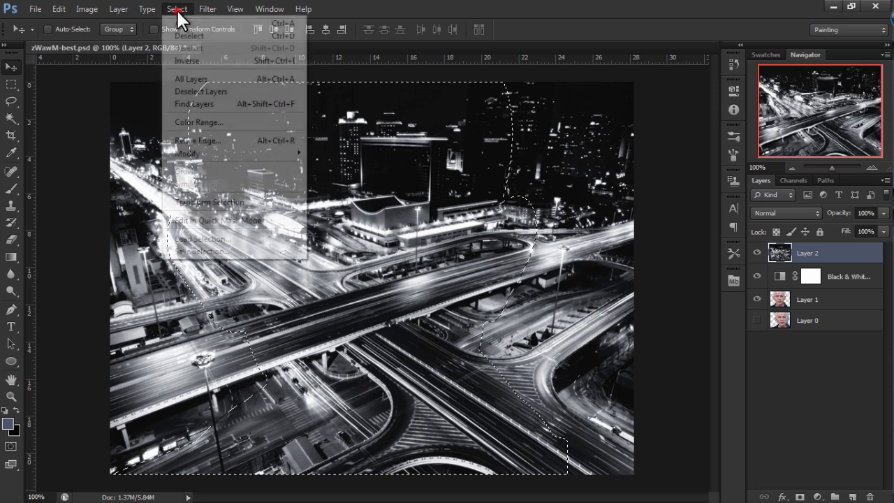
click(213, 59)
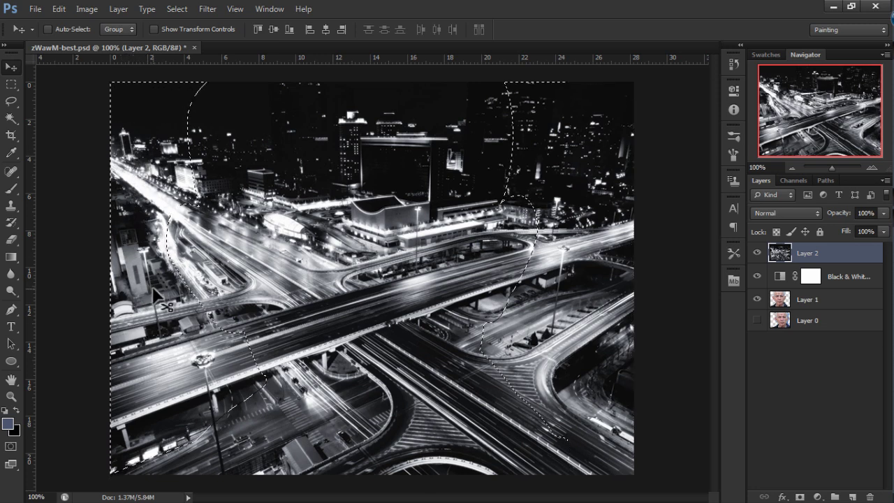
key(Delete)
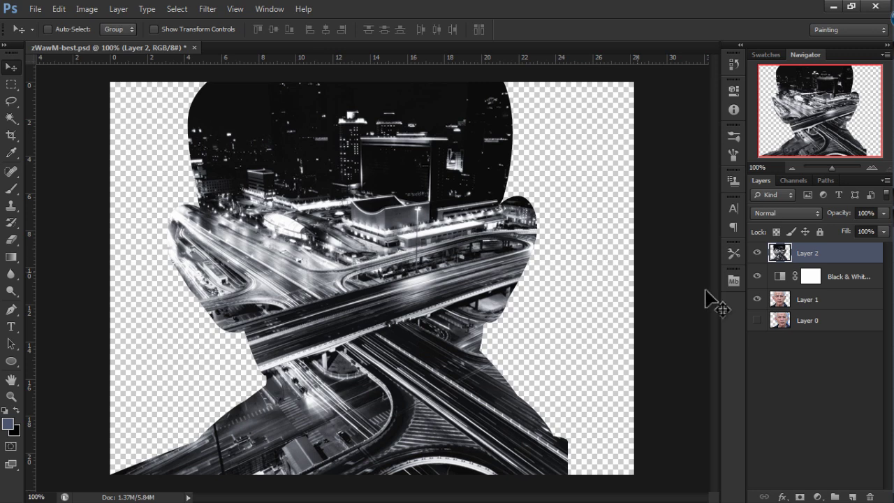
- Check the face beneath, then set Layer 2's blend mode to Multiply
click(810, 296)
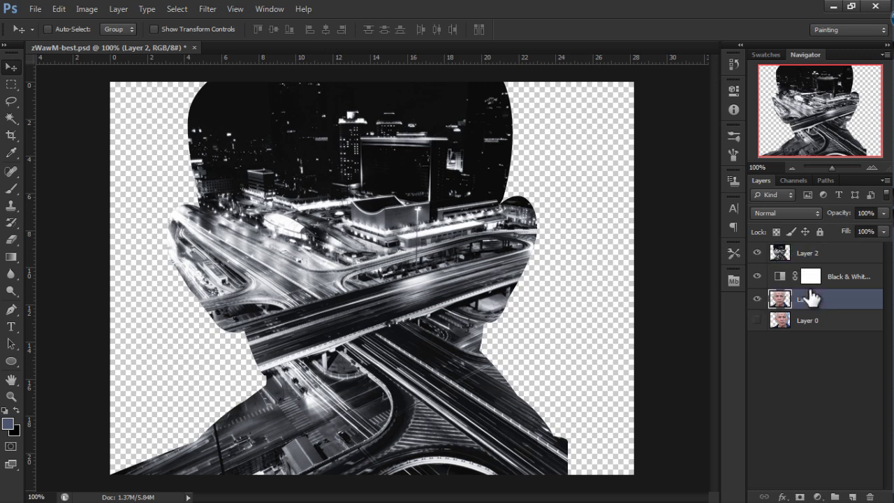
click(756, 252)
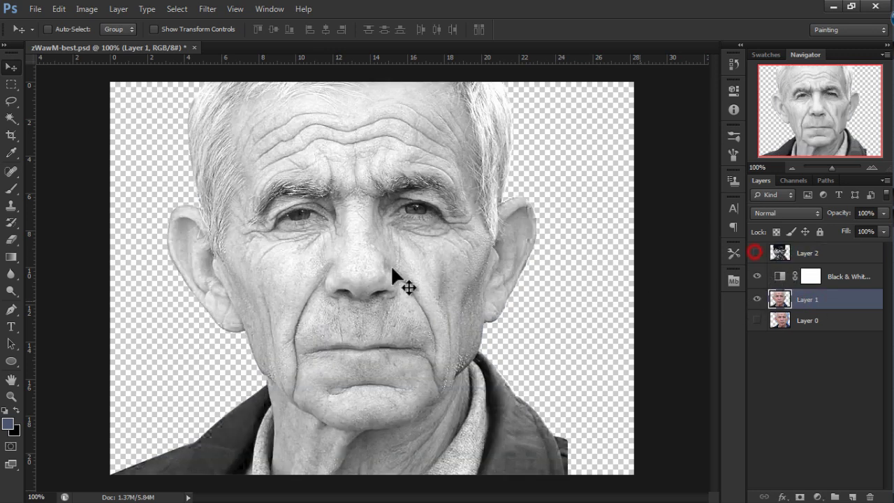
click(756, 253)
click(813, 252)
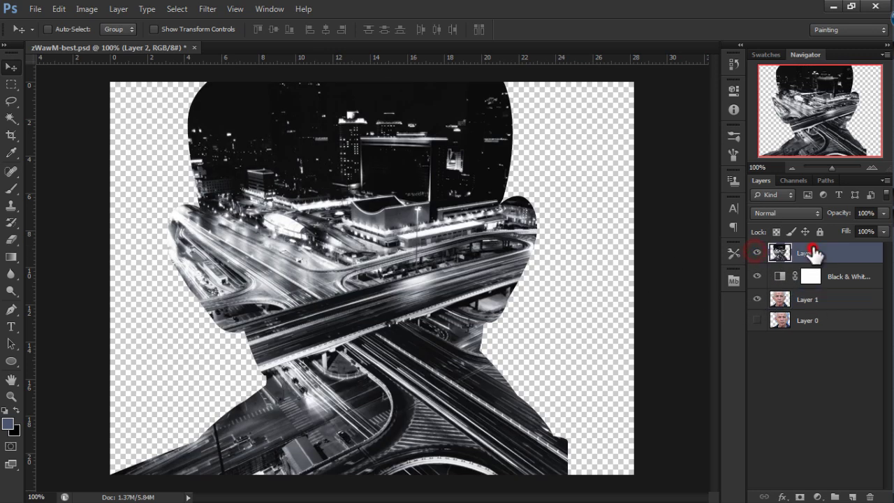
click(805, 212)
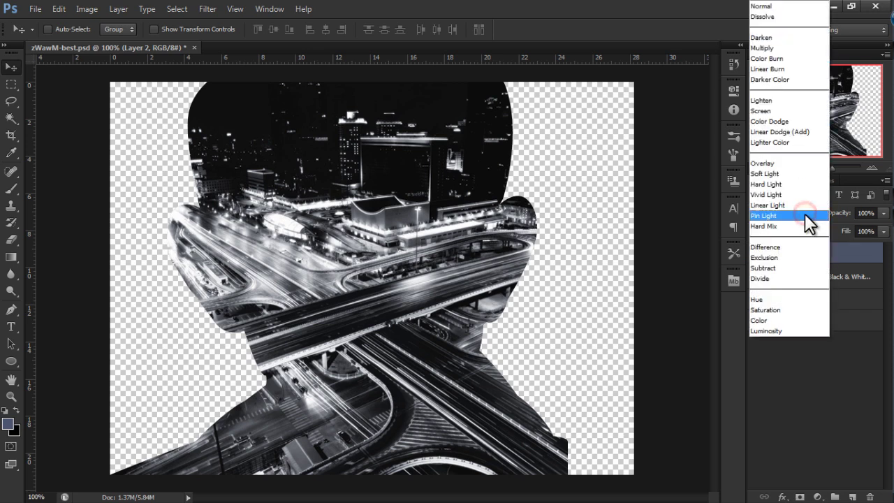
click(785, 48)
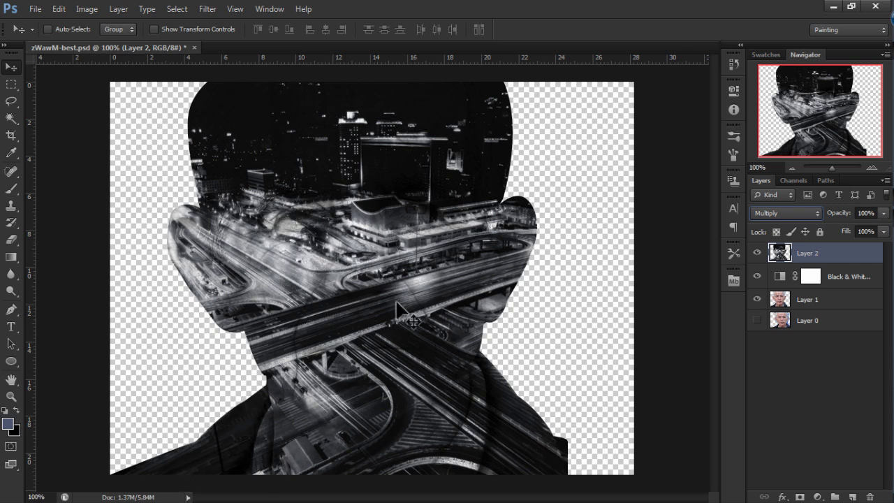
- Lower Layer 2's fill to about 90%
click(883, 233)
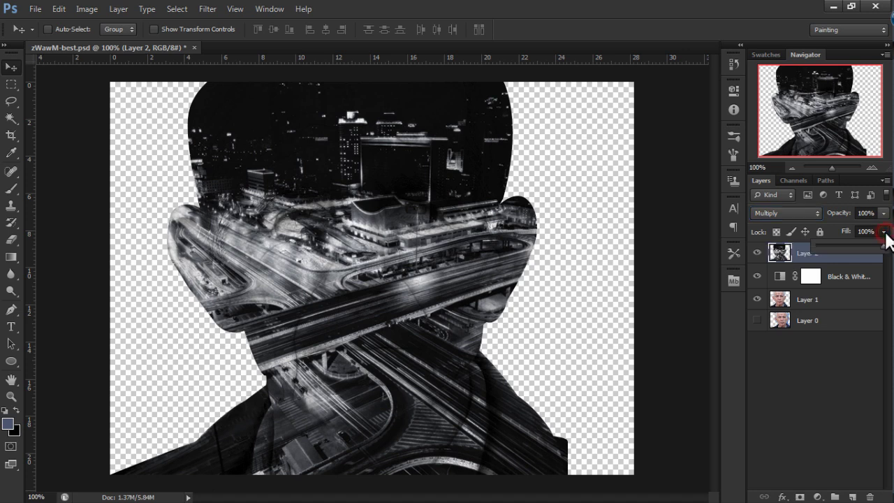
mouse_move(886, 251)
mouse_down()
mouse_move(870, 259)
mouse_move(882, 257)
mouse_up()
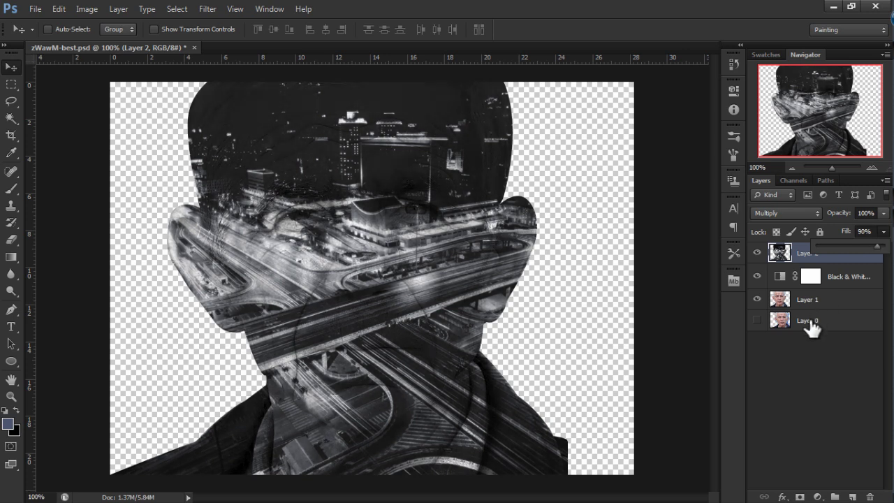
click(837, 302)
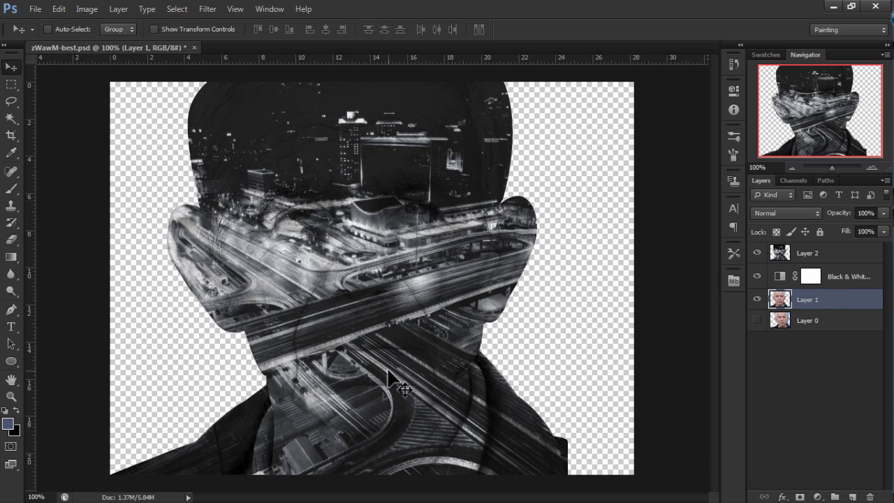
- Duplicate Layer 1 as Layer 1 copy and drag it to the top of the Layers panel
right_click(818, 306)
click(754, 91)
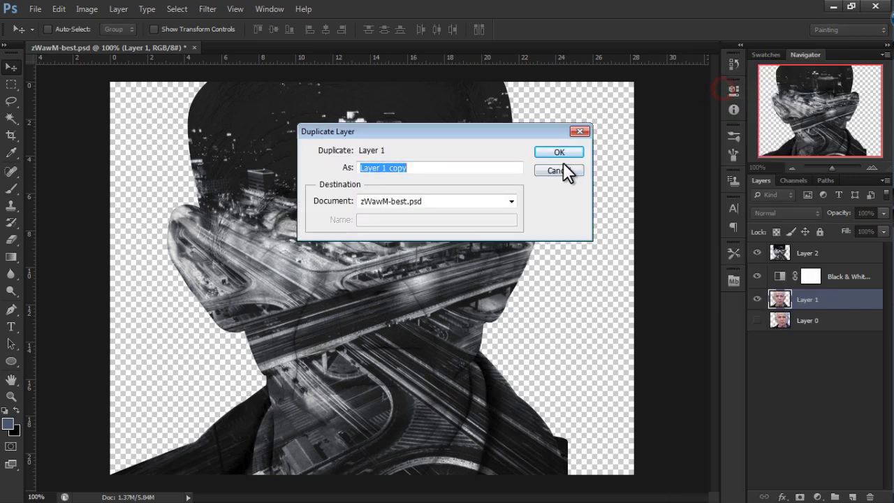
click(569, 154)
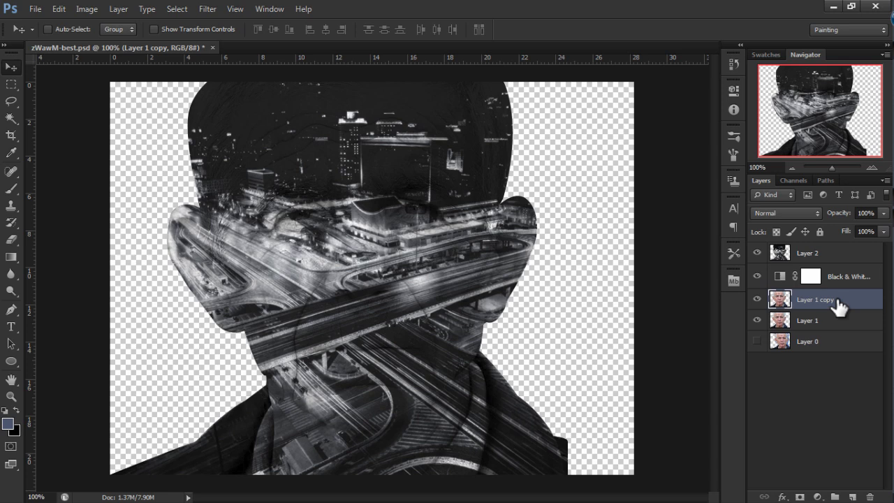
click(757, 300)
click(757, 300)
drag(829, 310, 859, 253)
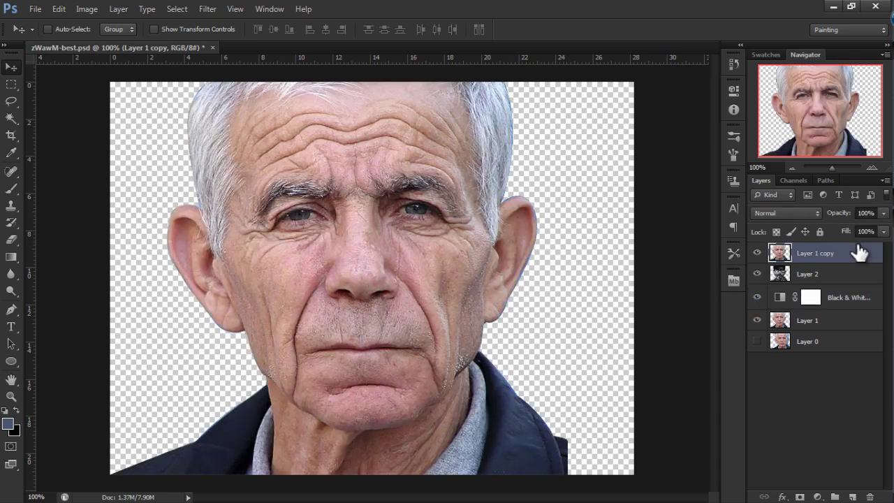
- Set Layer 1 copy to Multiply and move it beneath the Black & White adjustment
click(807, 211)
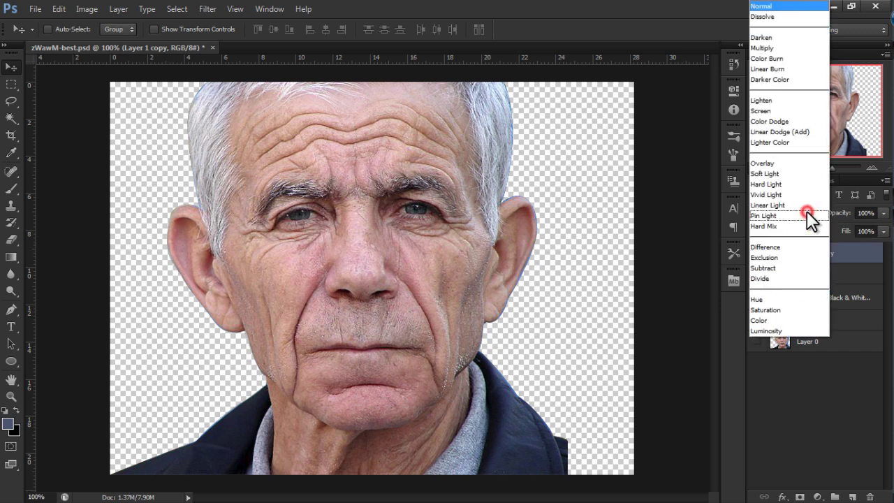
click(793, 47)
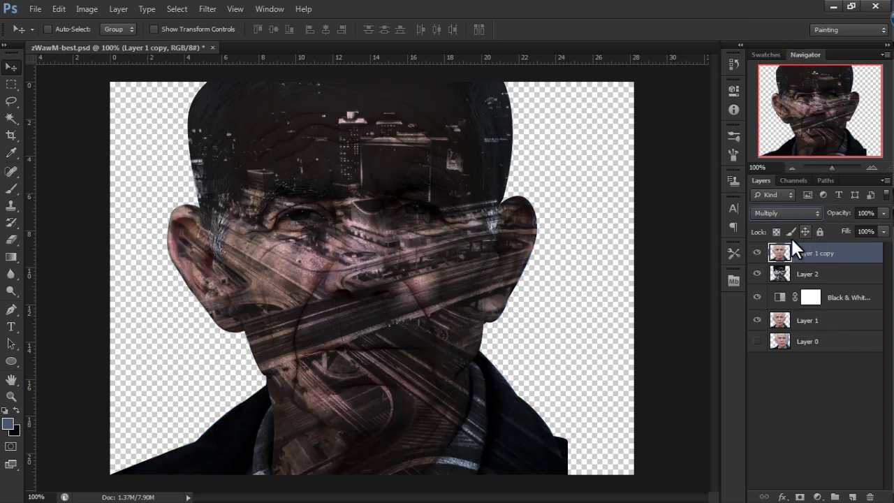
drag(836, 266, 833, 303)
drag(816, 253, 815, 277)
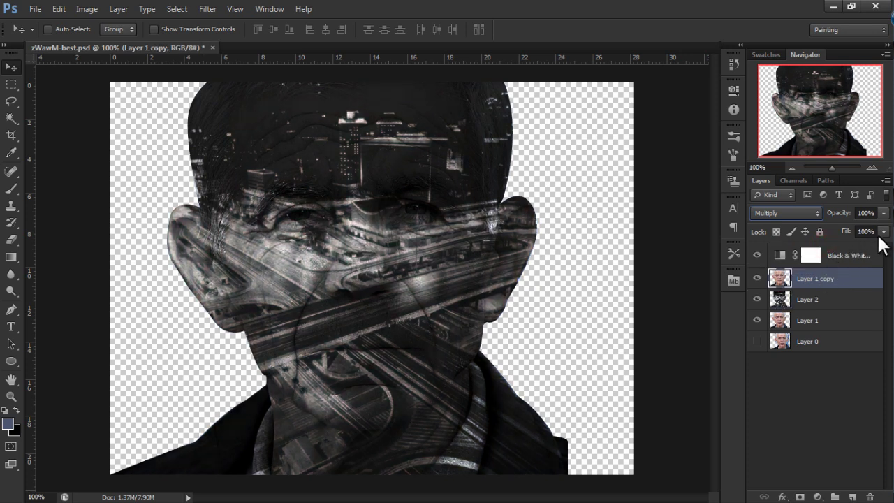
- Lower Layer 1 copy's fill to about 90%
click(883, 232)
drag(881, 248, 874, 254)
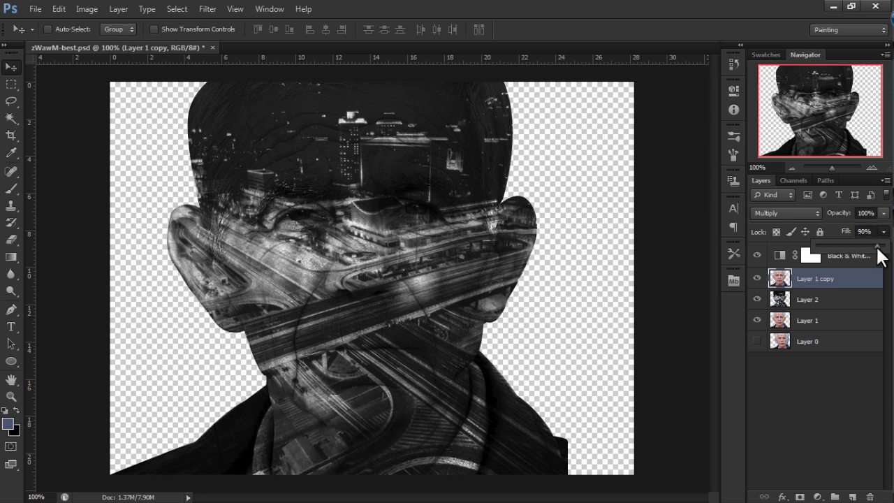
click(818, 366)
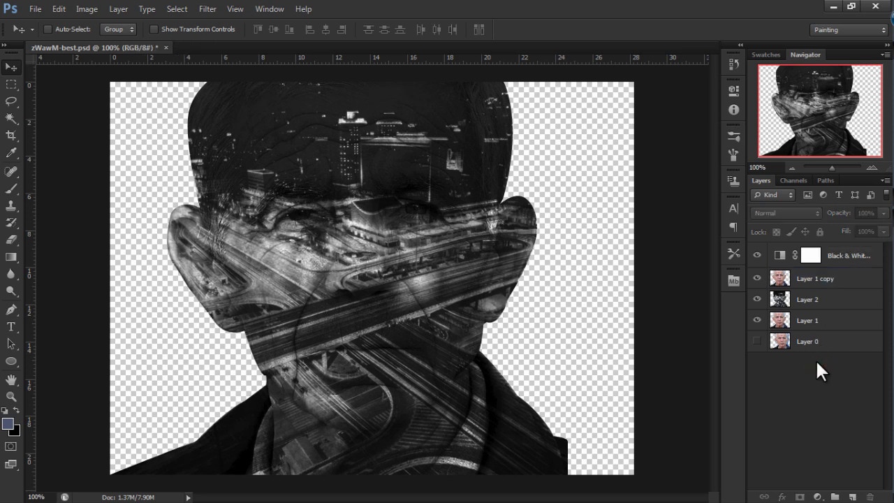